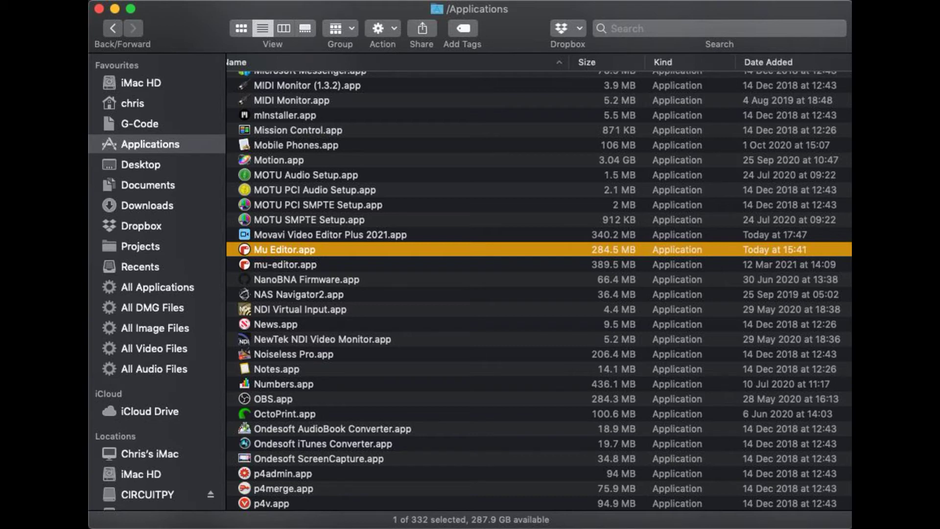
Bring up the context menu for Mu Editor.app in the Applications folder.
right_click(304, 252)
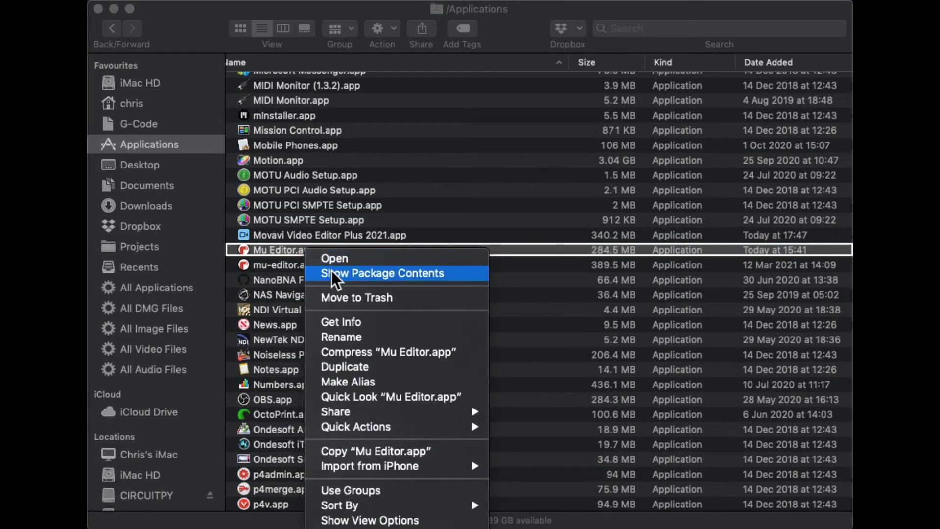
Show Mu Editor.app's package contents and focus the file list to find pico.py.
left_click(359, 276)
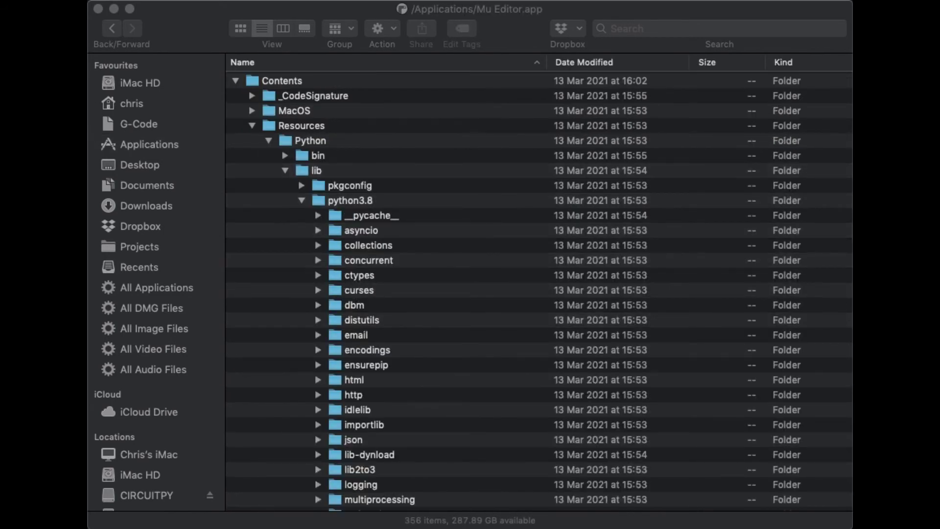
left_click(256, 80)
scroll(302, 237, "down", 8)
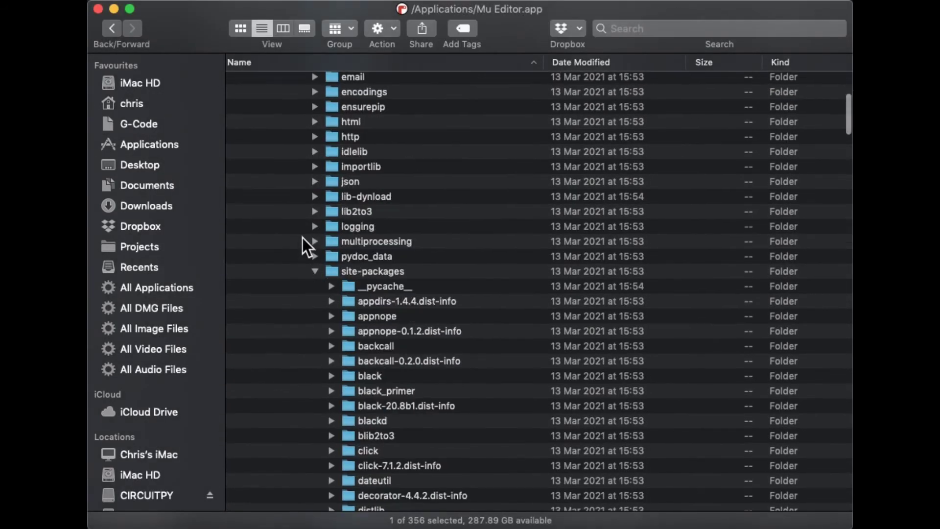
scroll(301, 237, "down", 5)
scroll(302, 237, "down", 5)
scroll(302, 238, "down", 5)
scroll(302, 237, "down", 3)
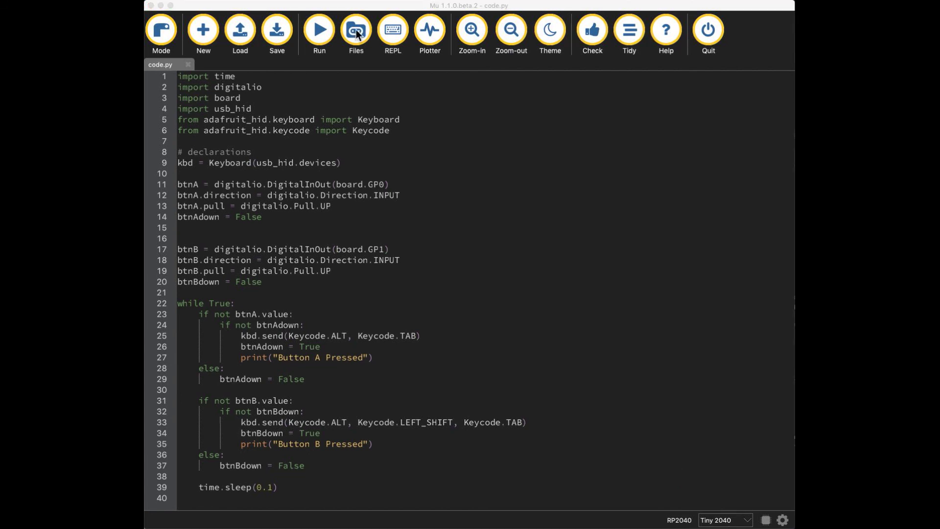
Open the REPL panel showing CircuitPython 6.2.0-beta.3 on the Tiny 2040.
left_click(396, 35)
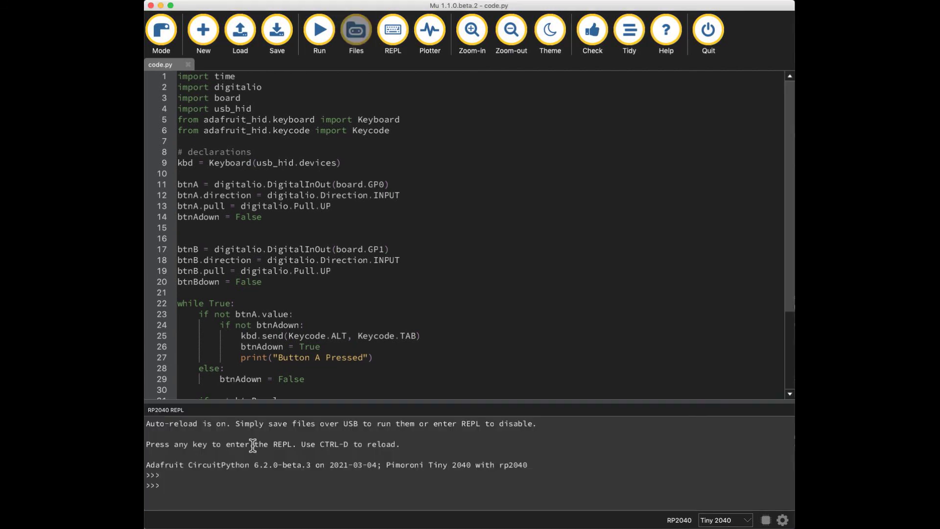